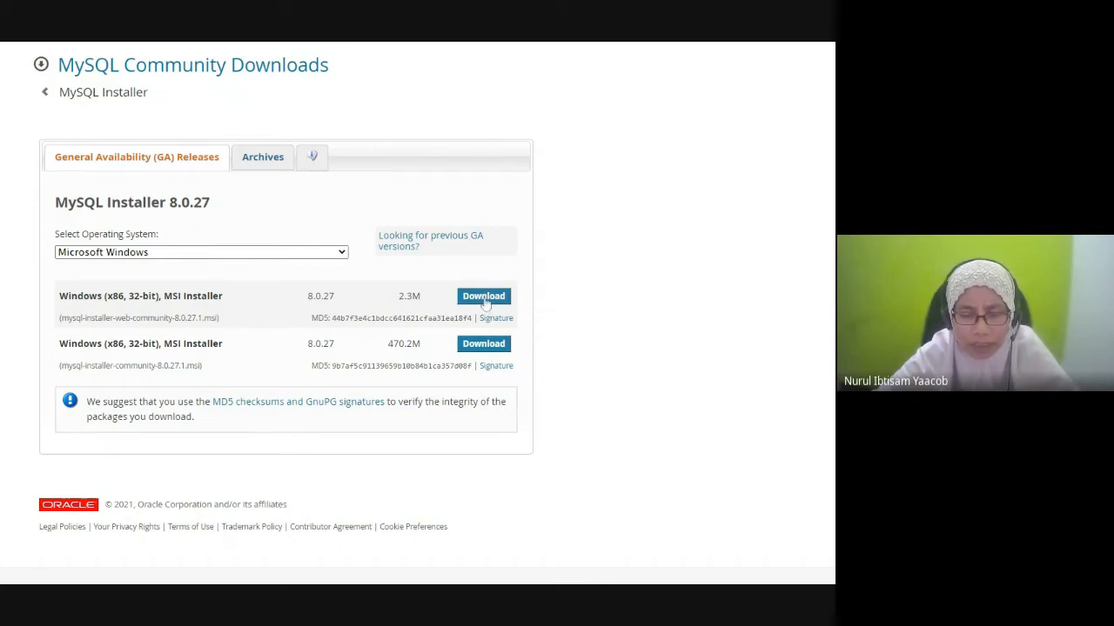
Step: Download the Windows web MSI for MySQL Installer 8.0.27 without signing in
click(484, 297)
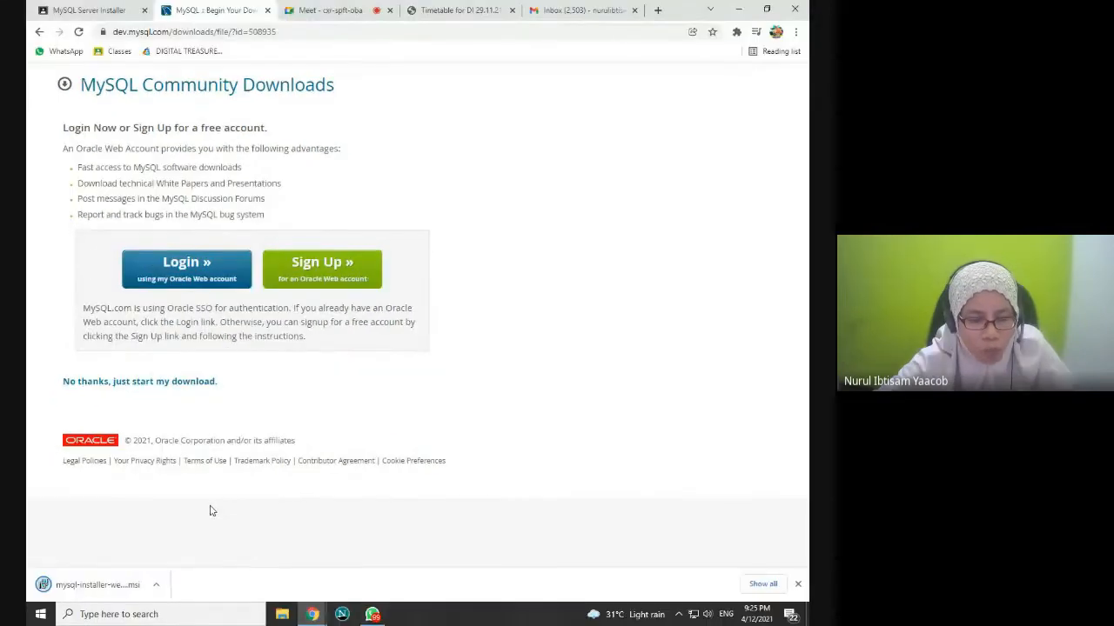
Step: Run the downloaded installer .msi and dismiss the Google Drive storage notification
click(84, 587)
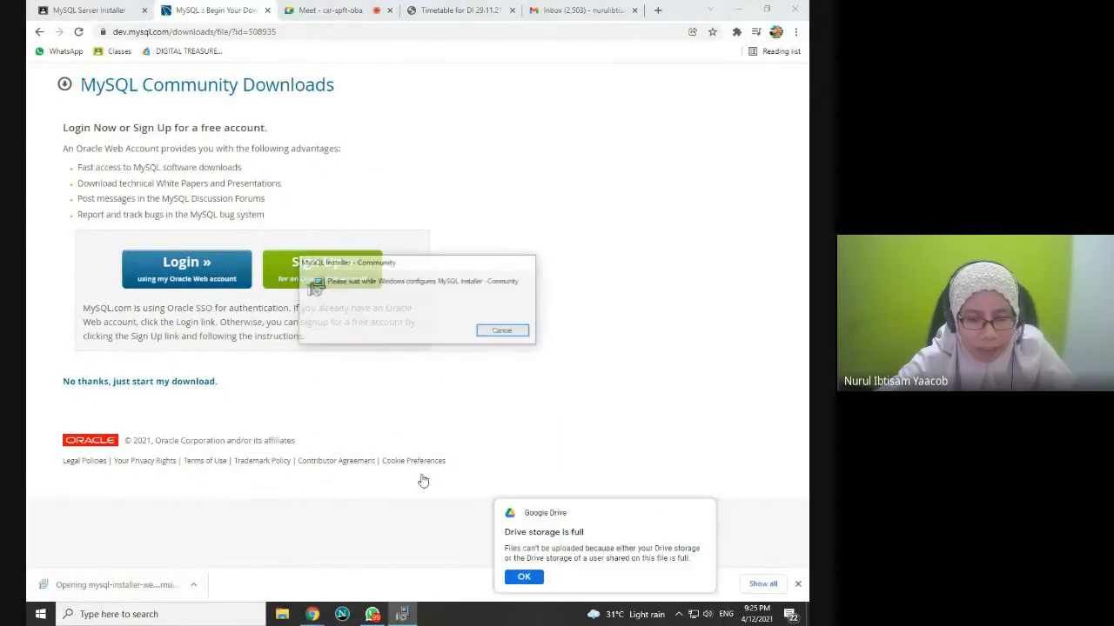
click(531, 581)
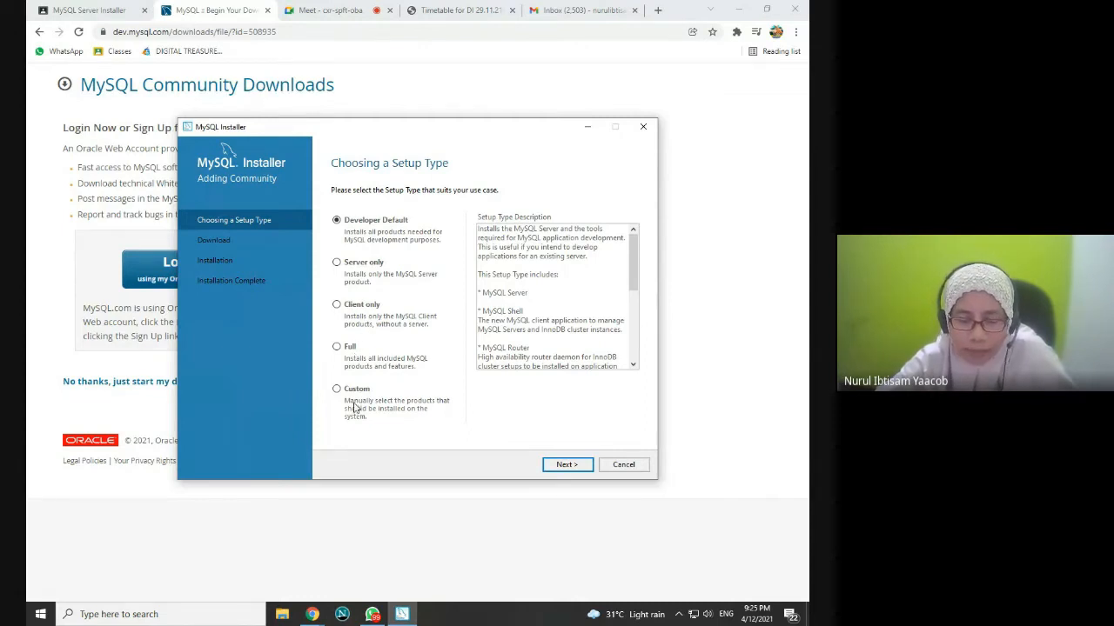
Step: Choose the Full setup type, keep the existing Workbench path, and proceed despite unmet requirements
click(336, 347)
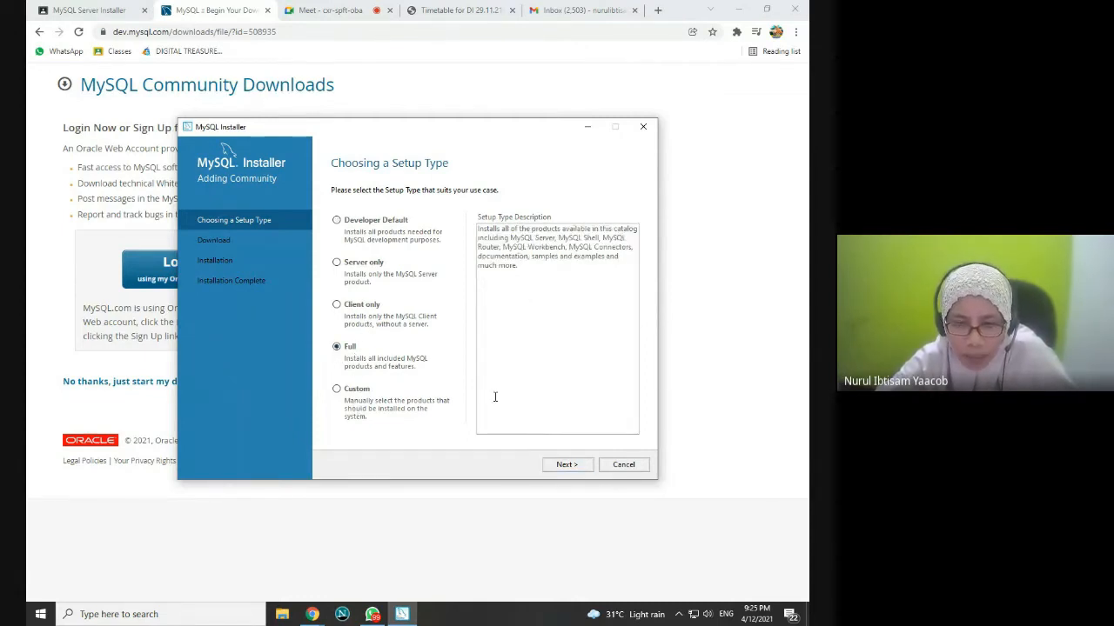
click(567, 466)
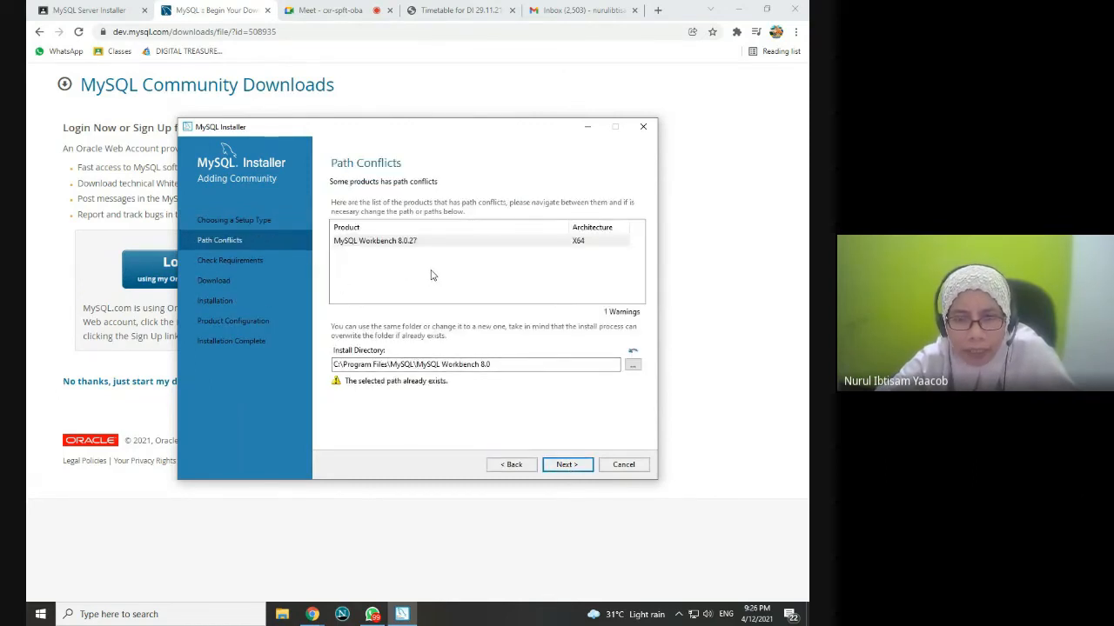
click(566, 465)
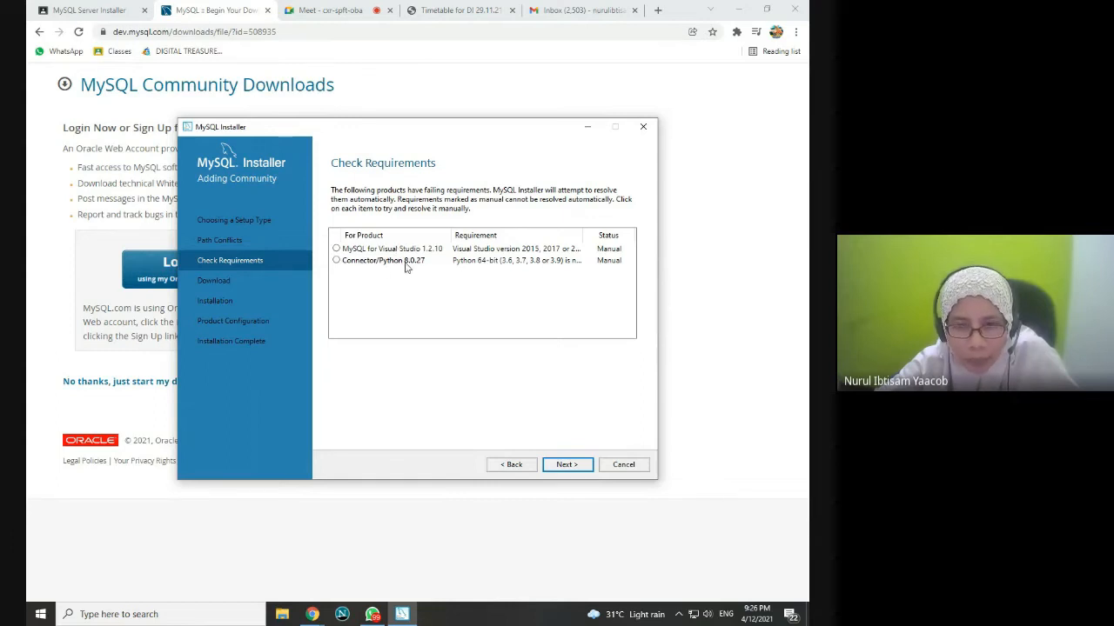
click(566, 468)
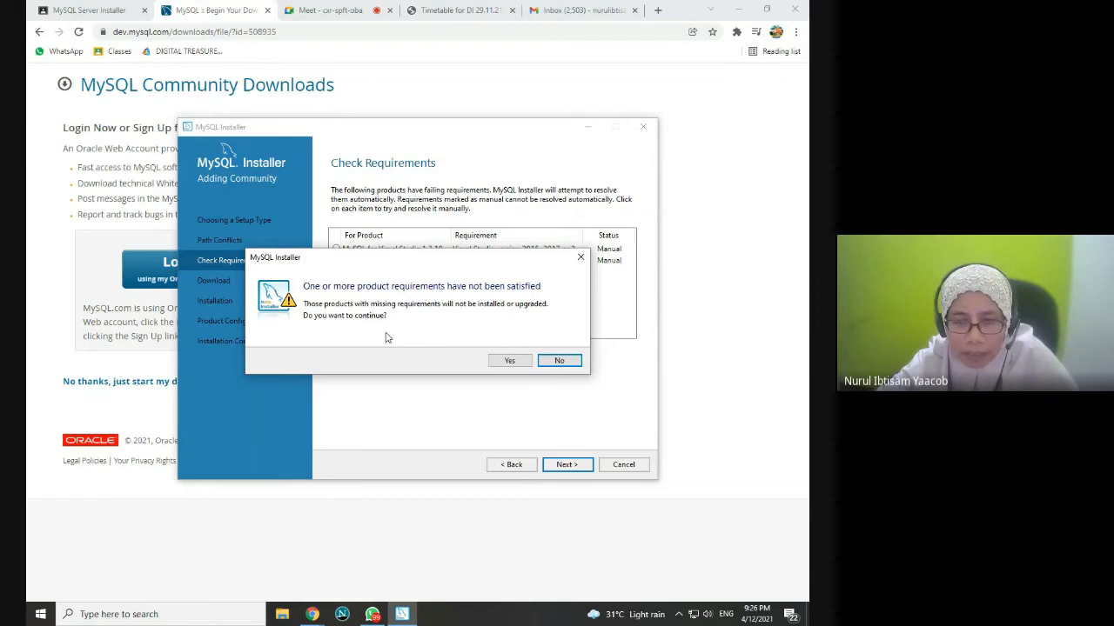
click(509, 360)
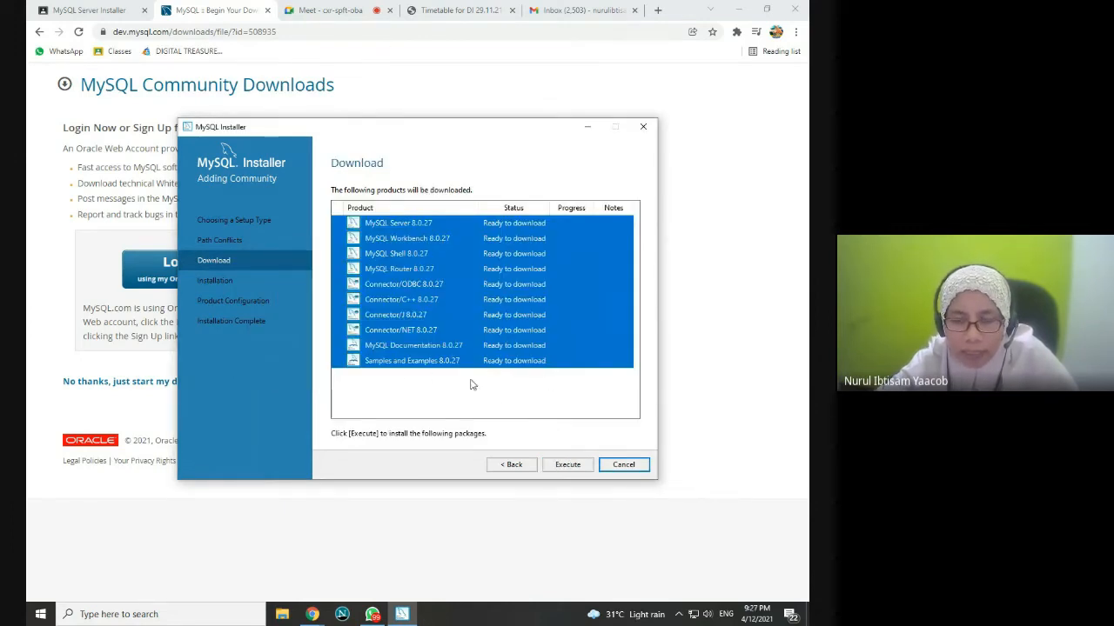
Step: Download all ten products, retrying the failed Server, Workbench, Shell and Documentation downloads
click(570, 466)
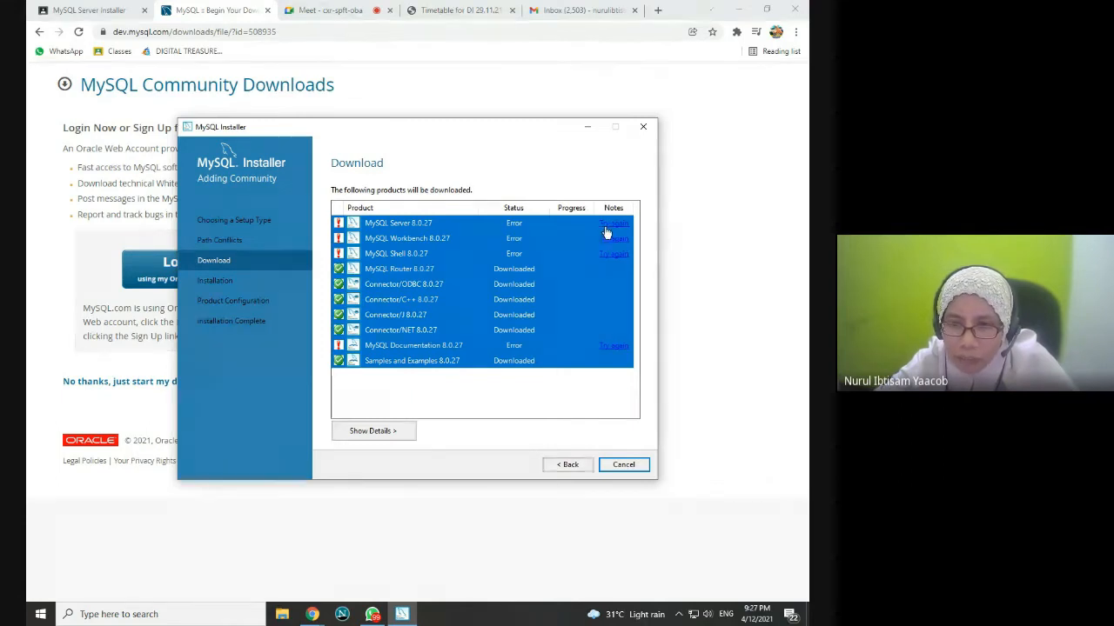
click(611, 225)
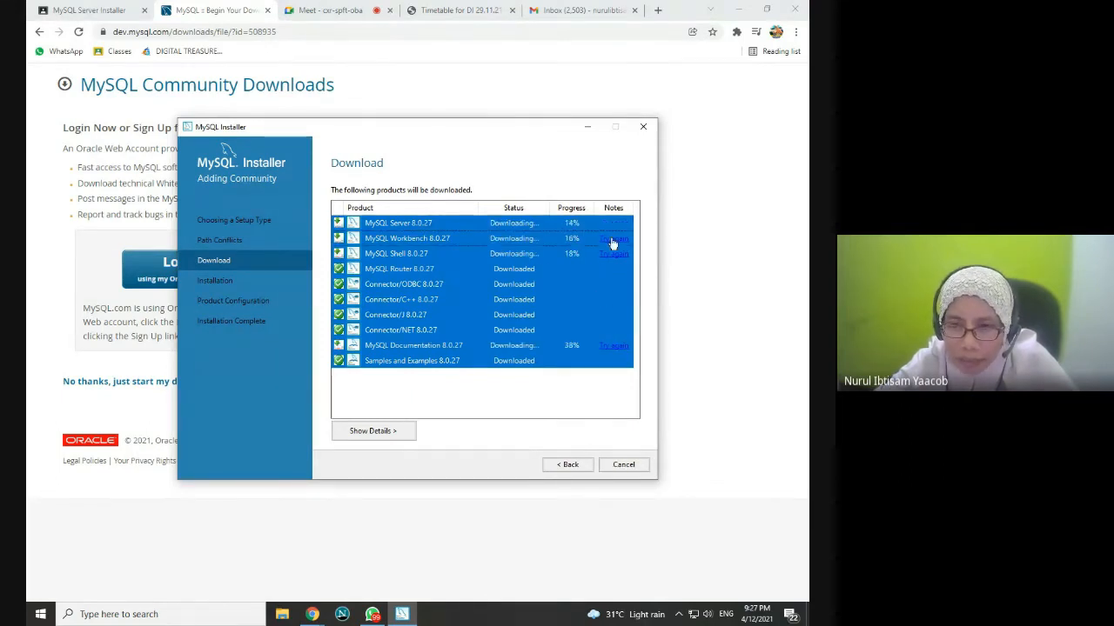
click(612, 239)
click(611, 254)
click(612, 347)
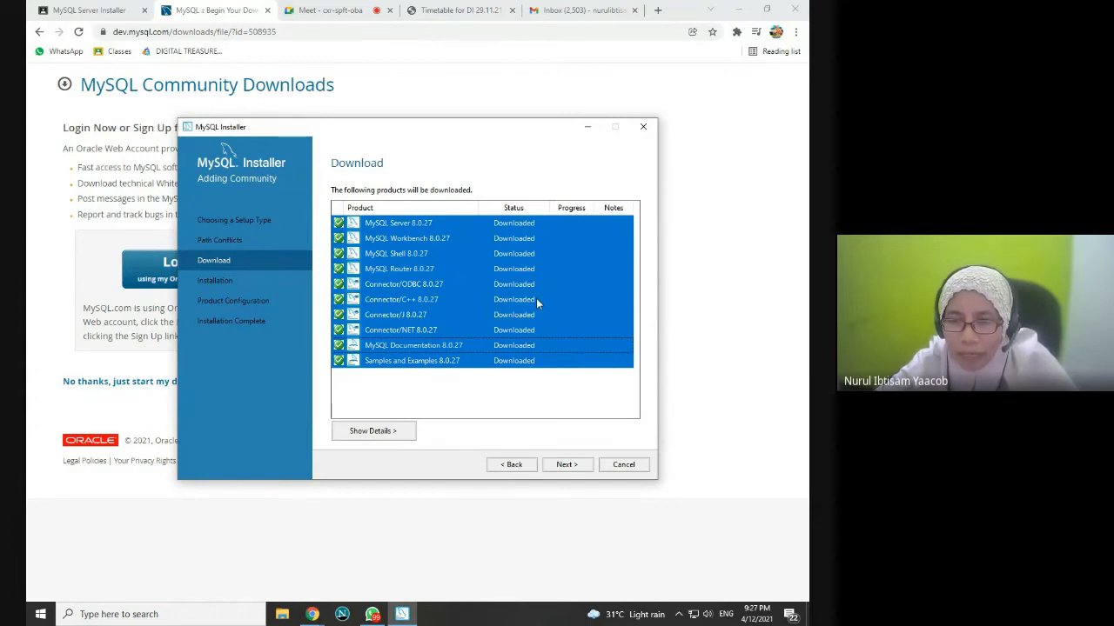
click(567, 467)
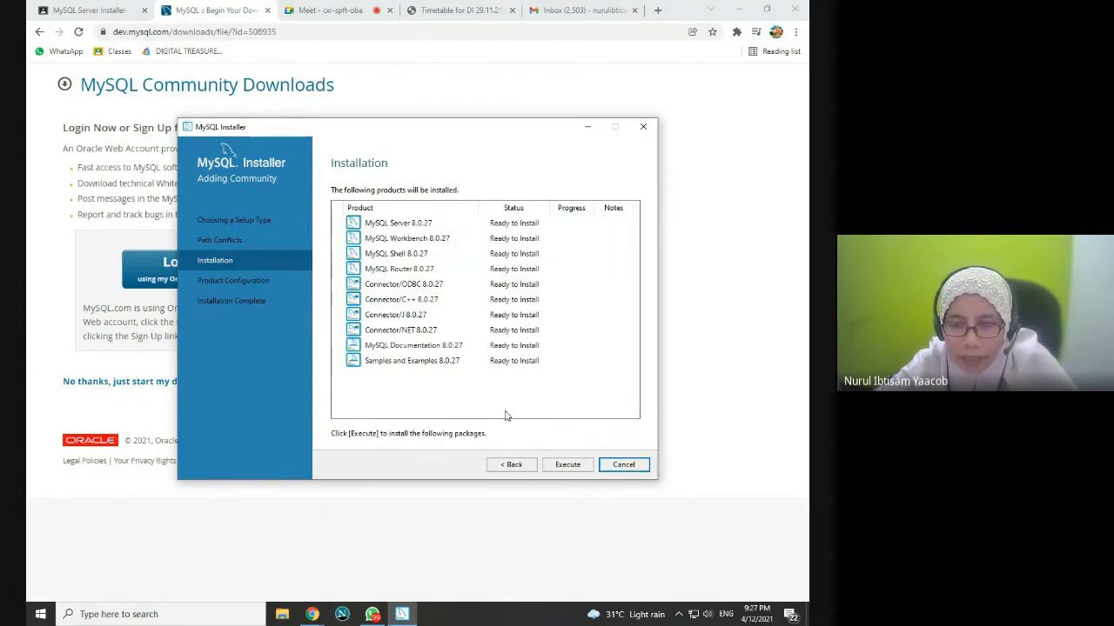
Step: Install all downloaded products and advance to MySQL Server 8.0.27 type and networking configuration
click(555, 467)
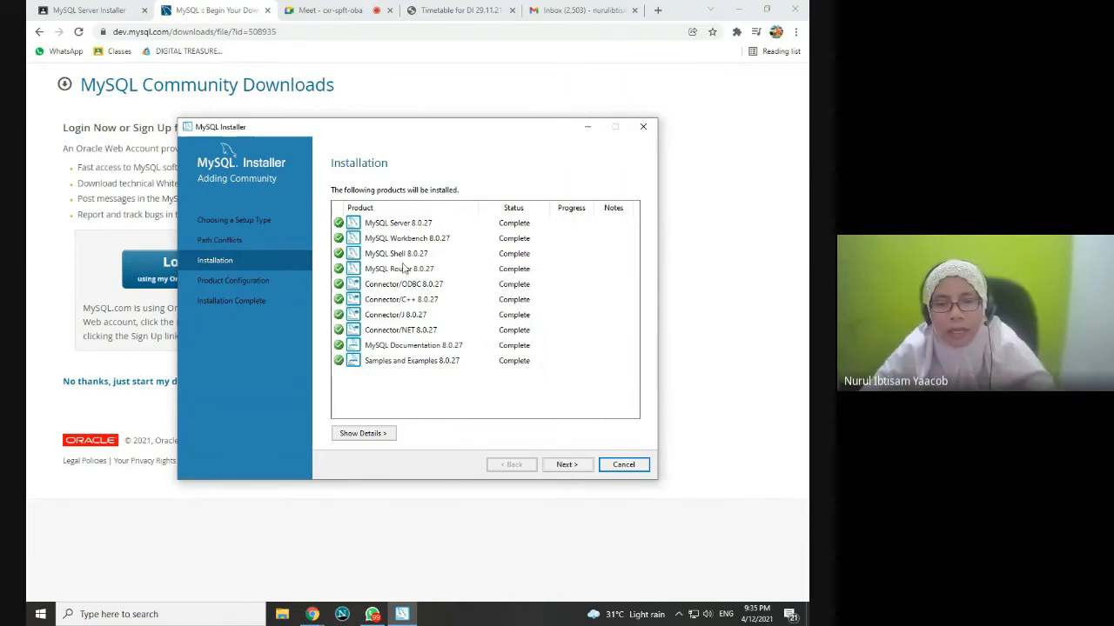
click(566, 465)
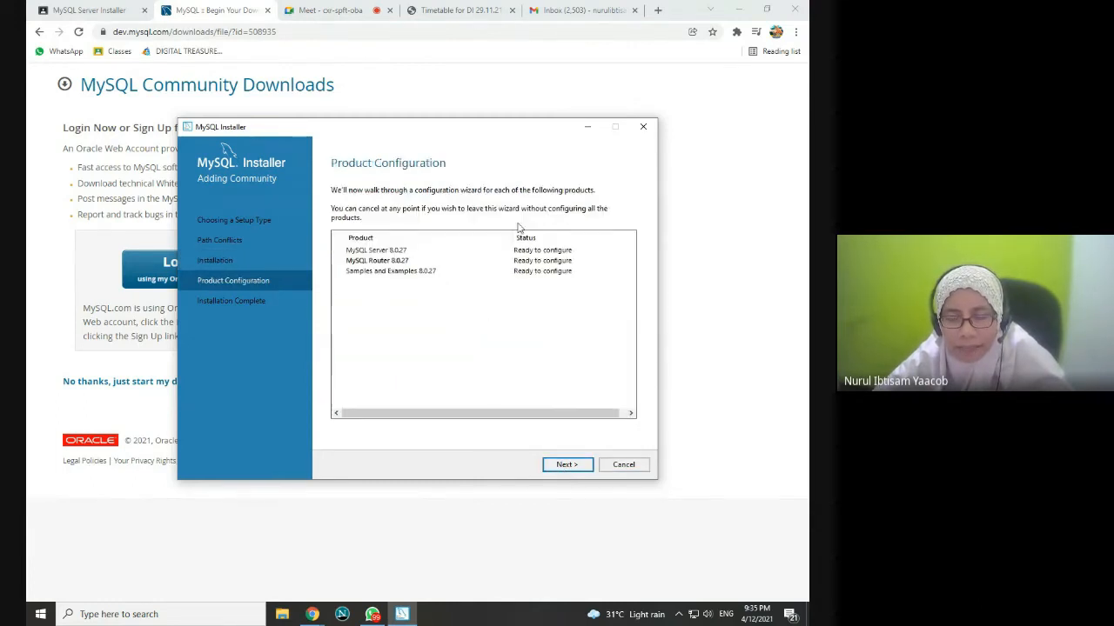
click(557, 466)
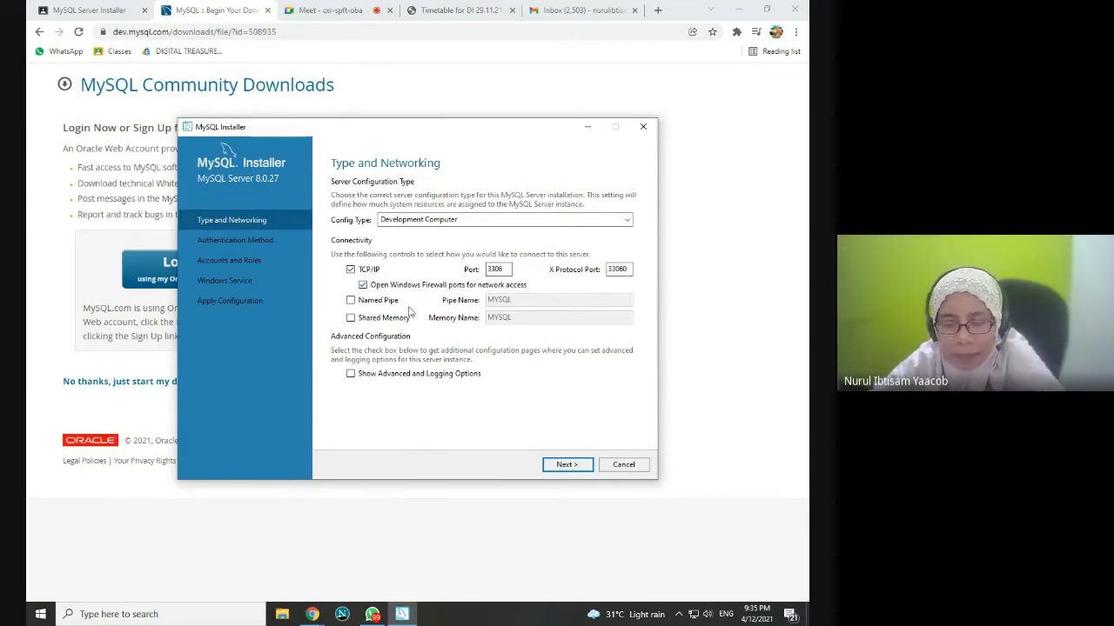
Step: Keep default networking and strong password authentication, then enter and confirm the root password
click(564, 466)
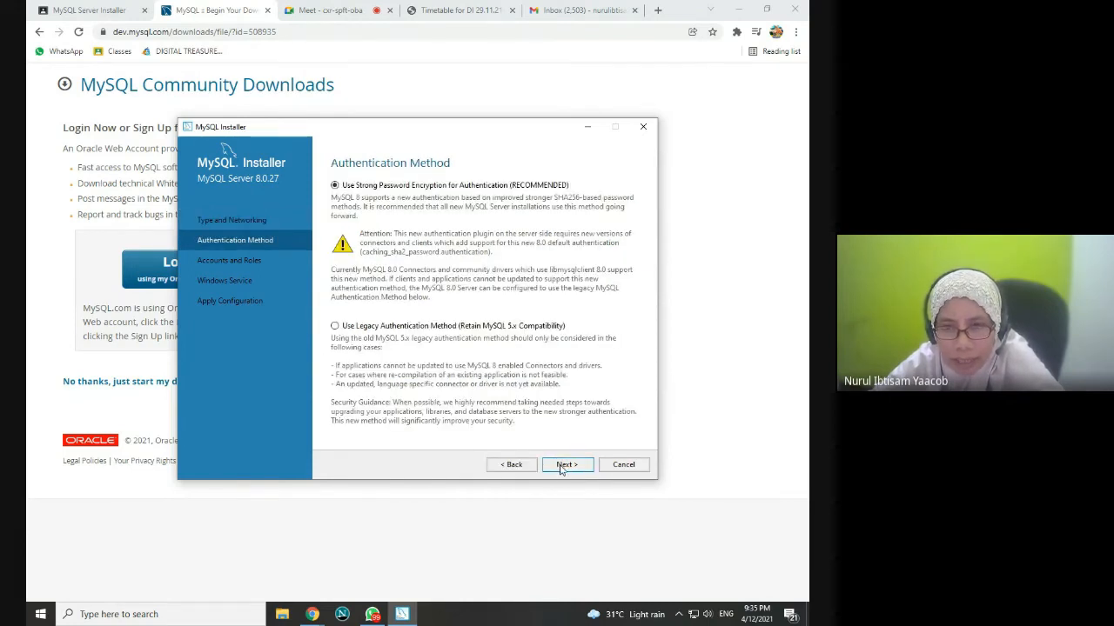
click(562, 466)
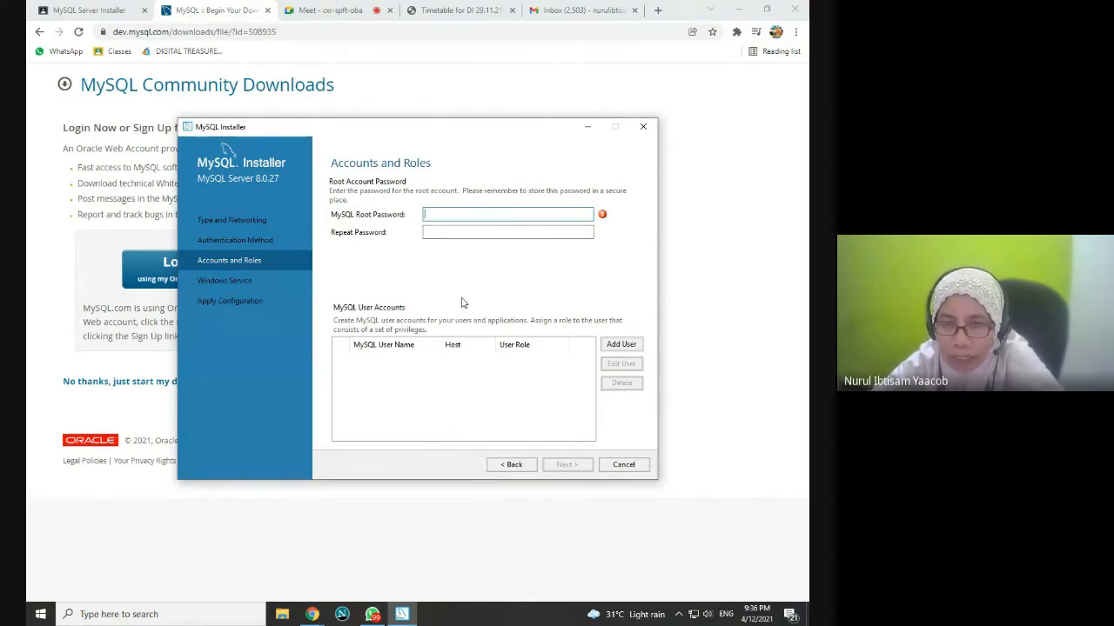
text(12345)
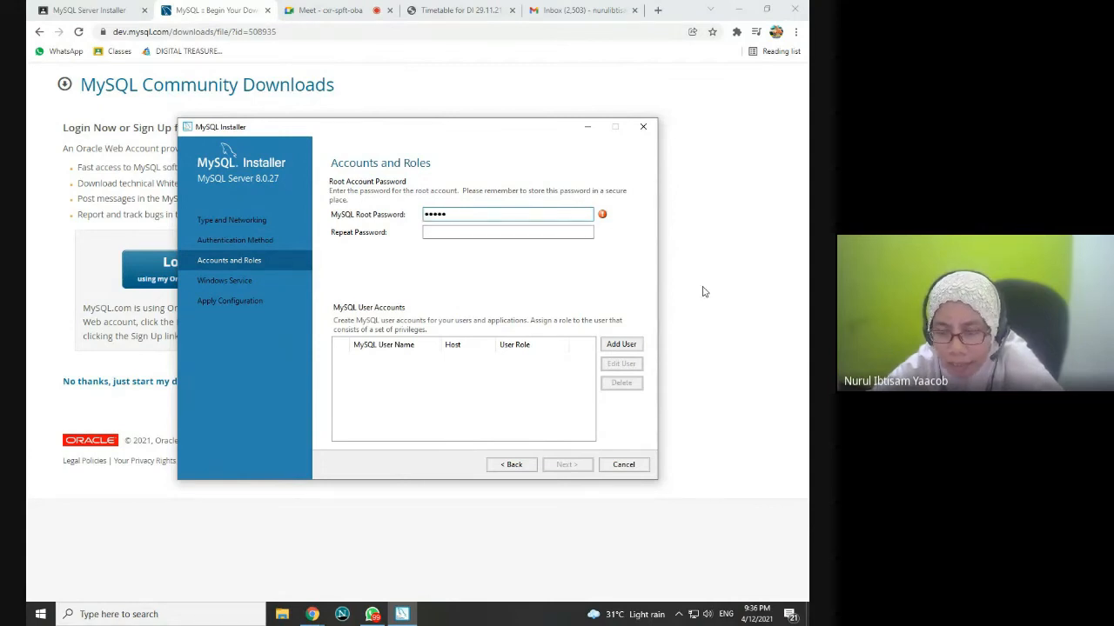
key(Tab)
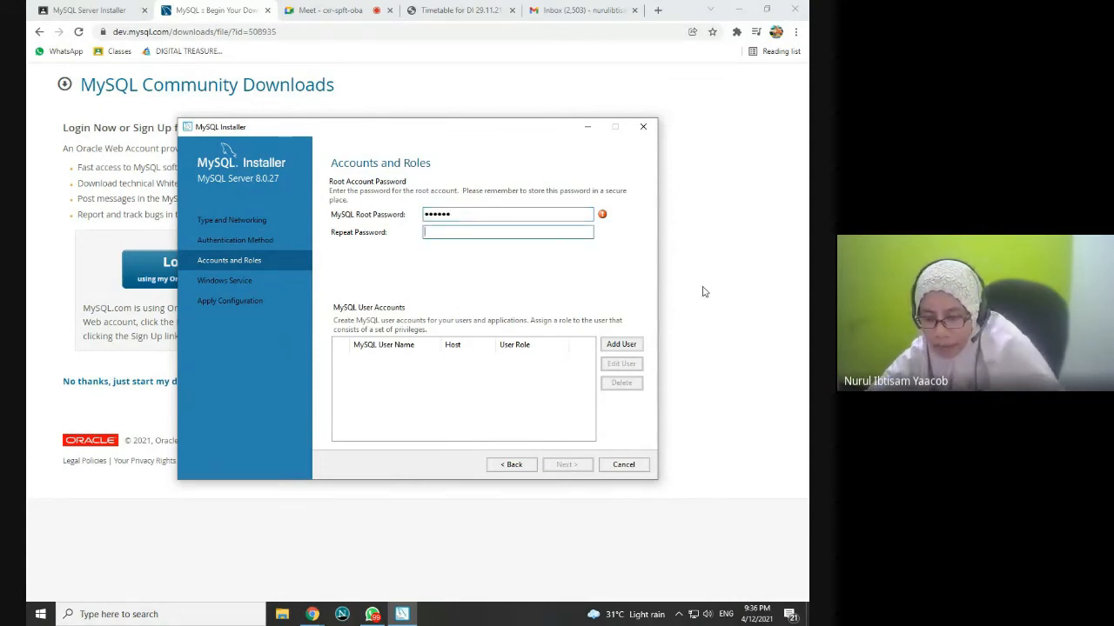
text(12345)
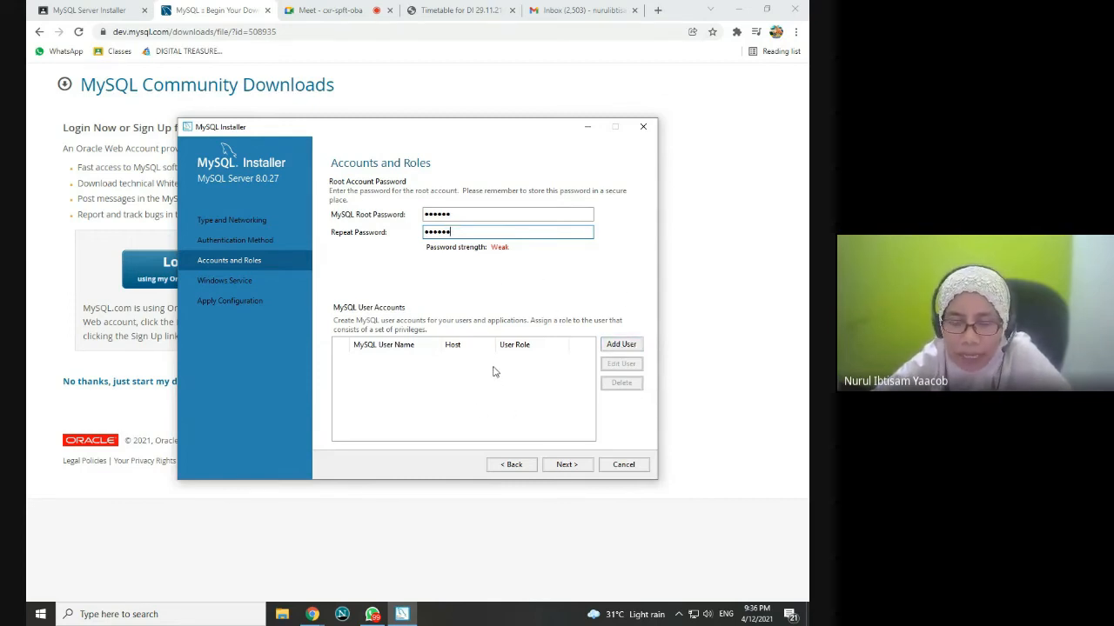
click(566, 465)
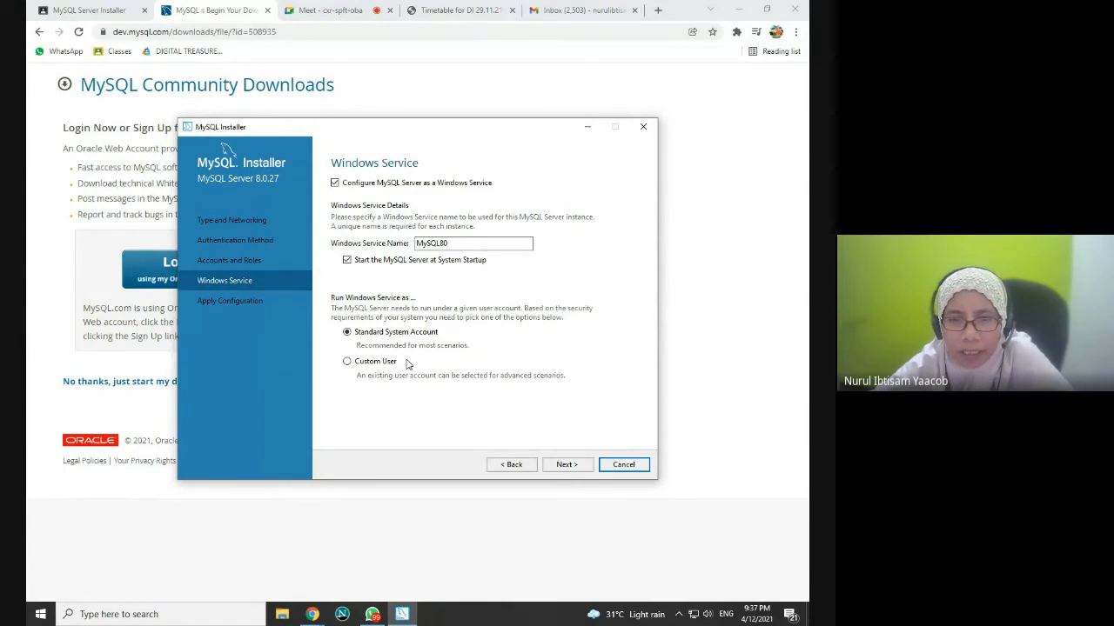
Step: Apply the MySQL Server configuration, dismiss the Drive notification, and finish the server setup
click(567, 466)
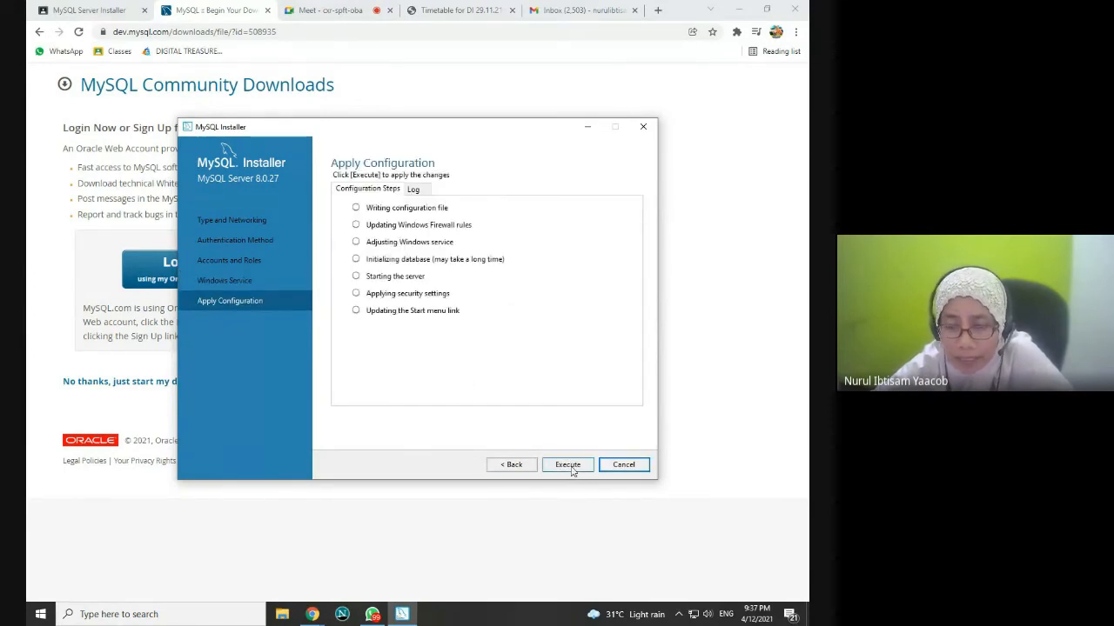
click(572, 470)
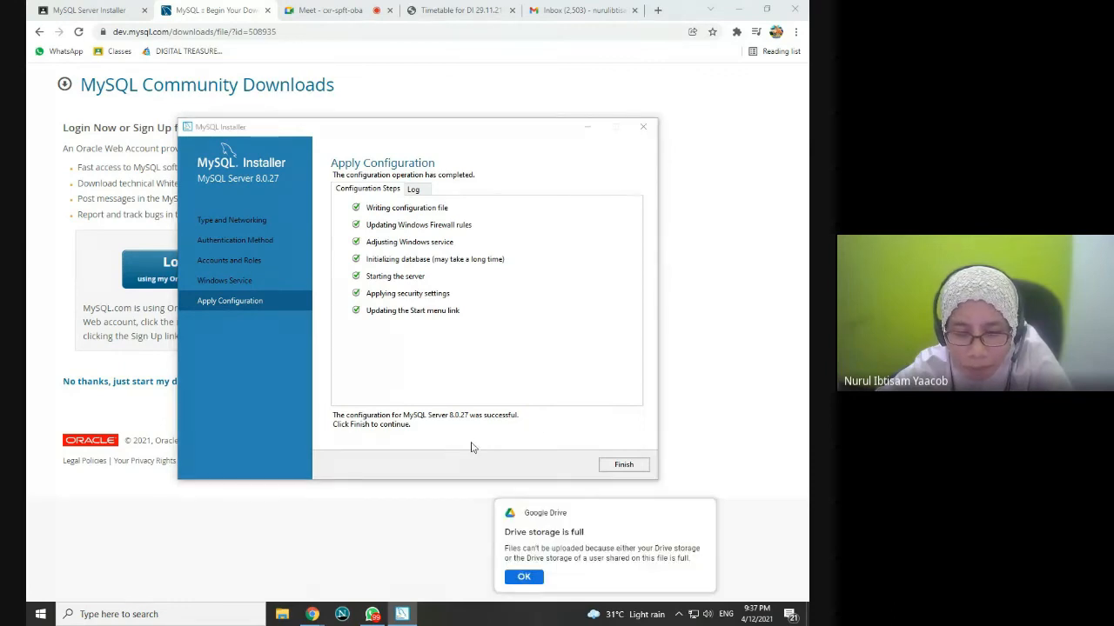
click(524, 577)
click(623, 468)
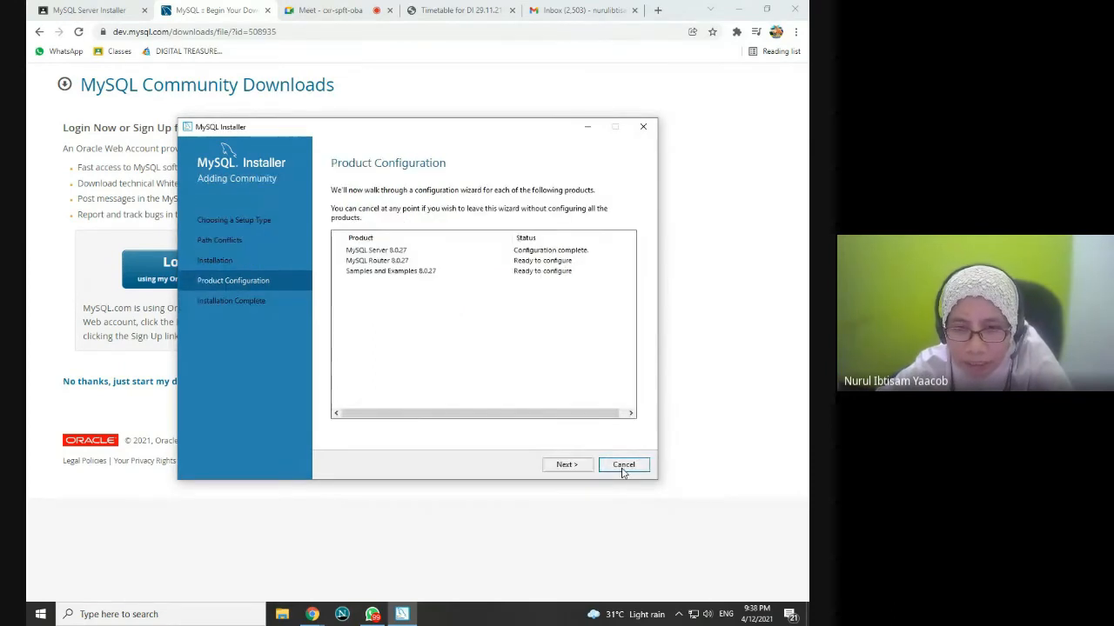
Step: Skip Router bootstrapping, then verify the Samples and Examples root connection with the root password
click(559, 465)
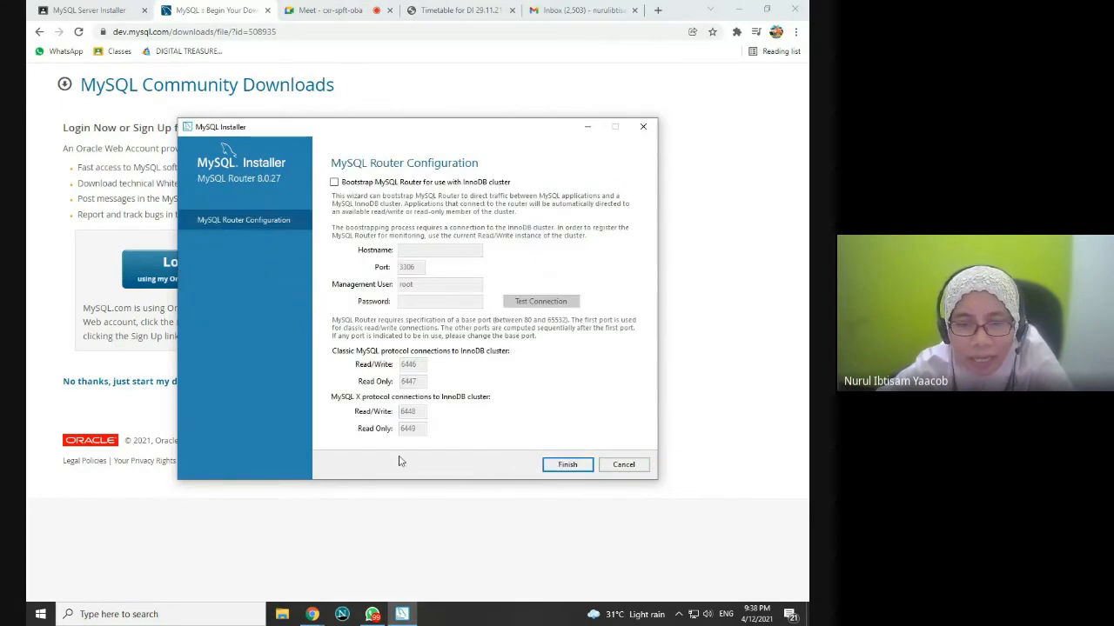
click(564, 465)
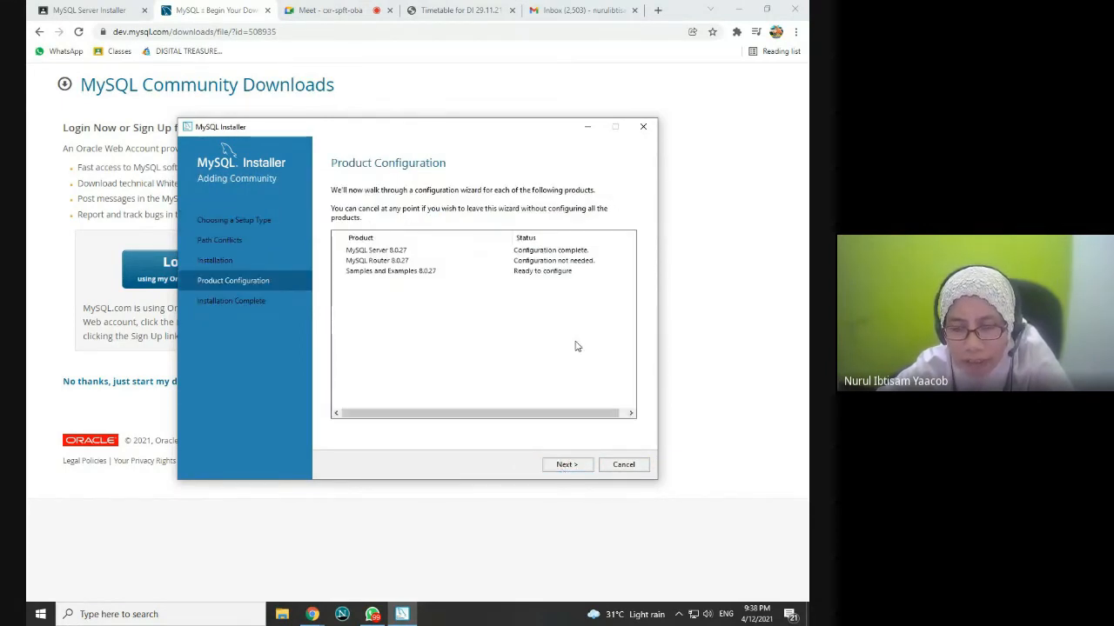
click(576, 466)
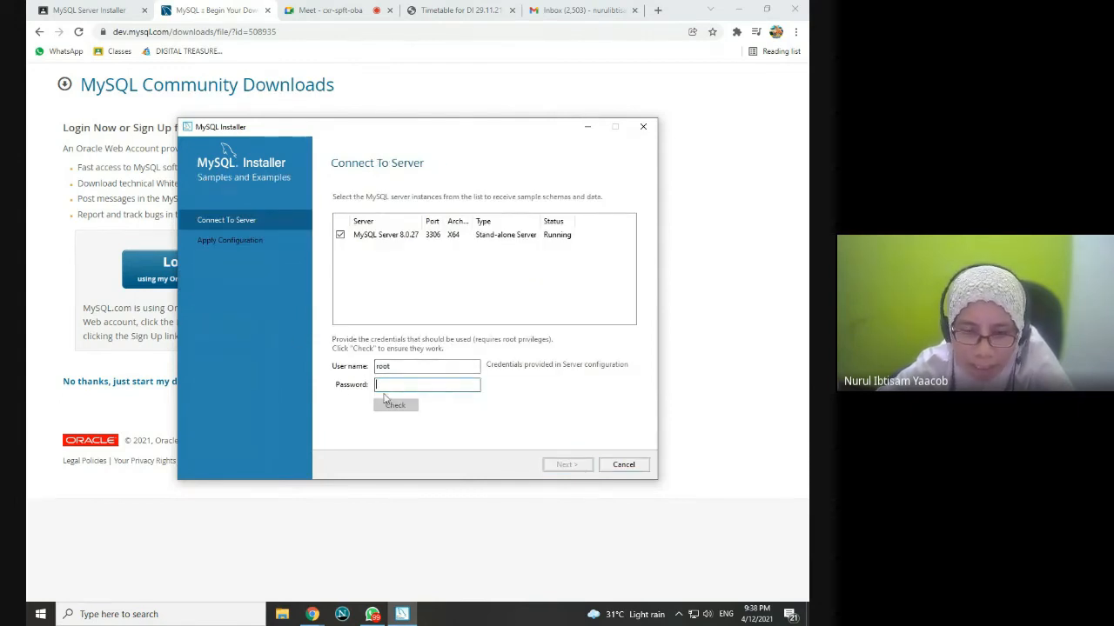
text(r)
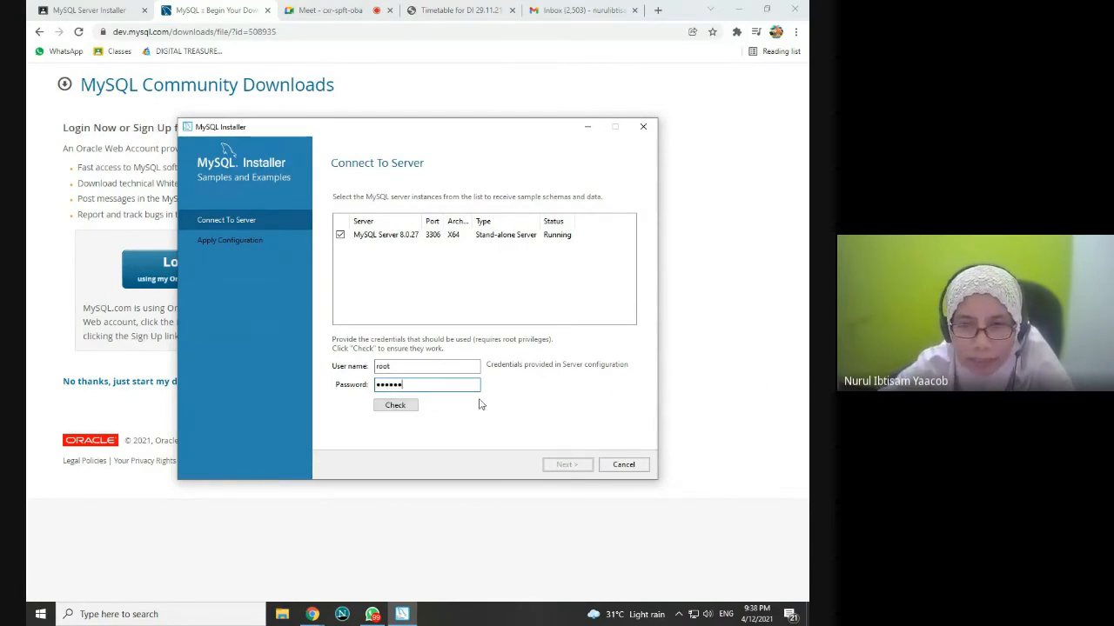
click(401, 406)
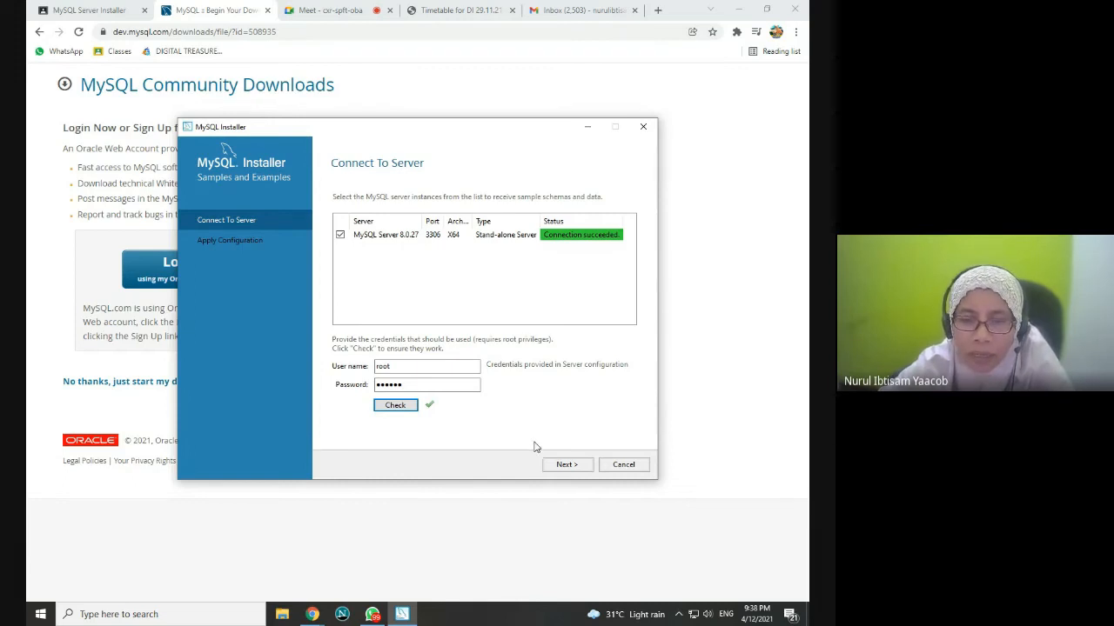
click(560, 466)
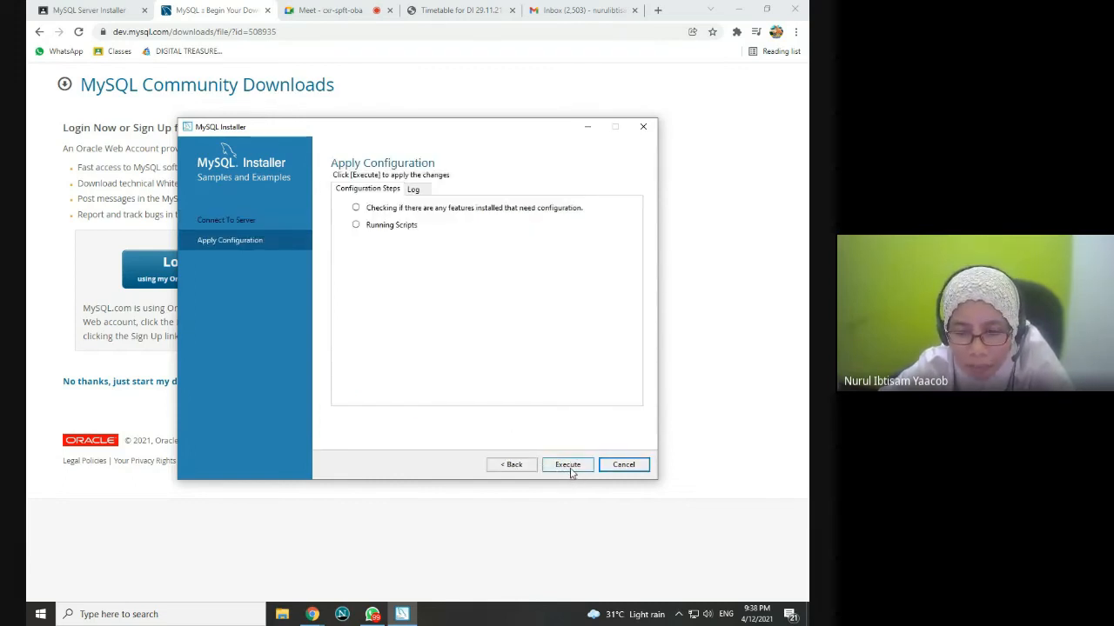
Step: Apply the Samples and Examples configuration and complete the MySQL installation
click(570, 468)
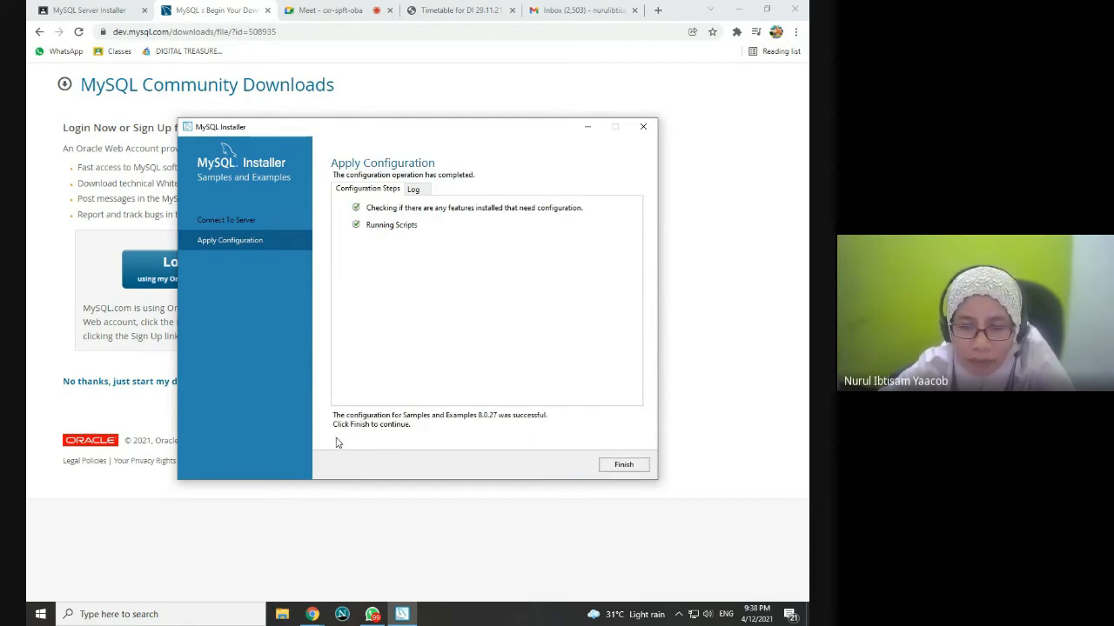
click(633, 468)
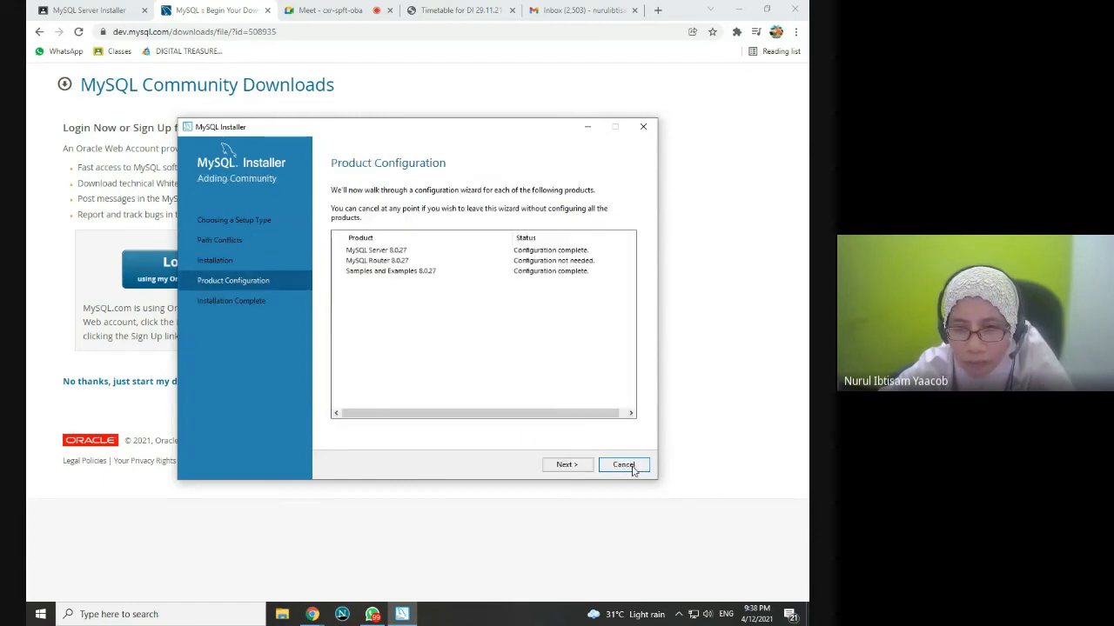
click(563, 466)
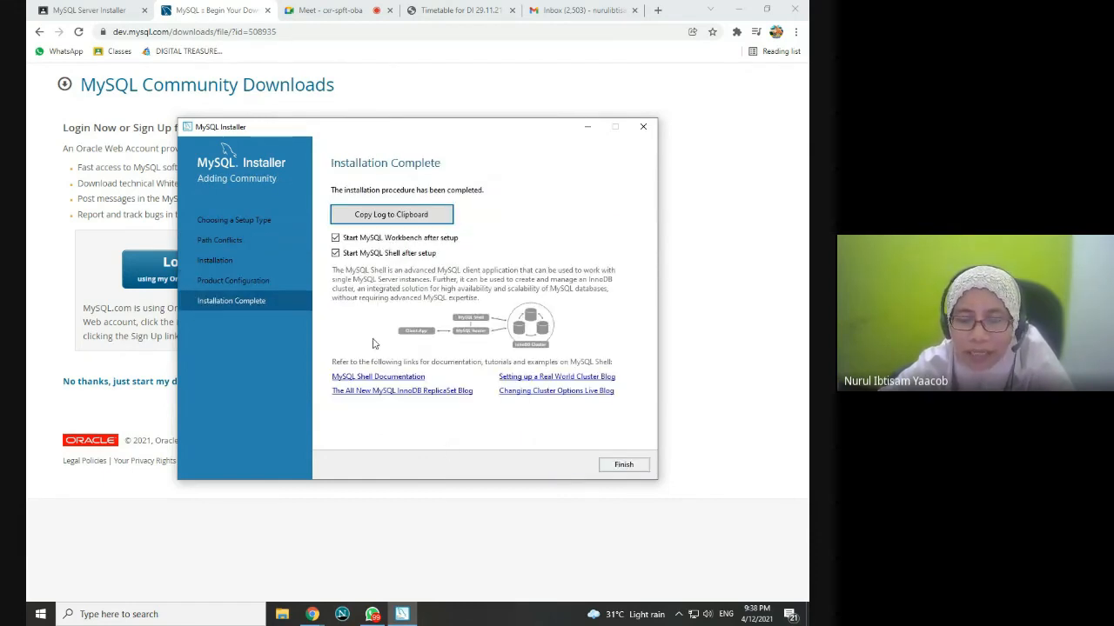
click(615, 467)
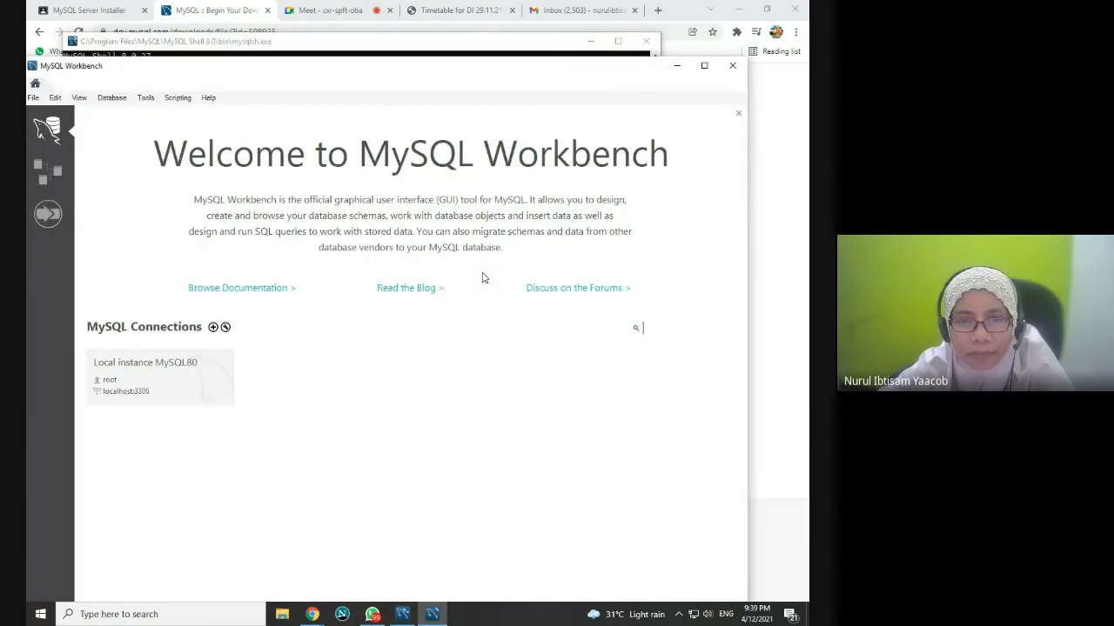
Step: Close MySQL Workbench and launch MySQL 8.0 Command Line Client from the Start menu
click(732, 66)
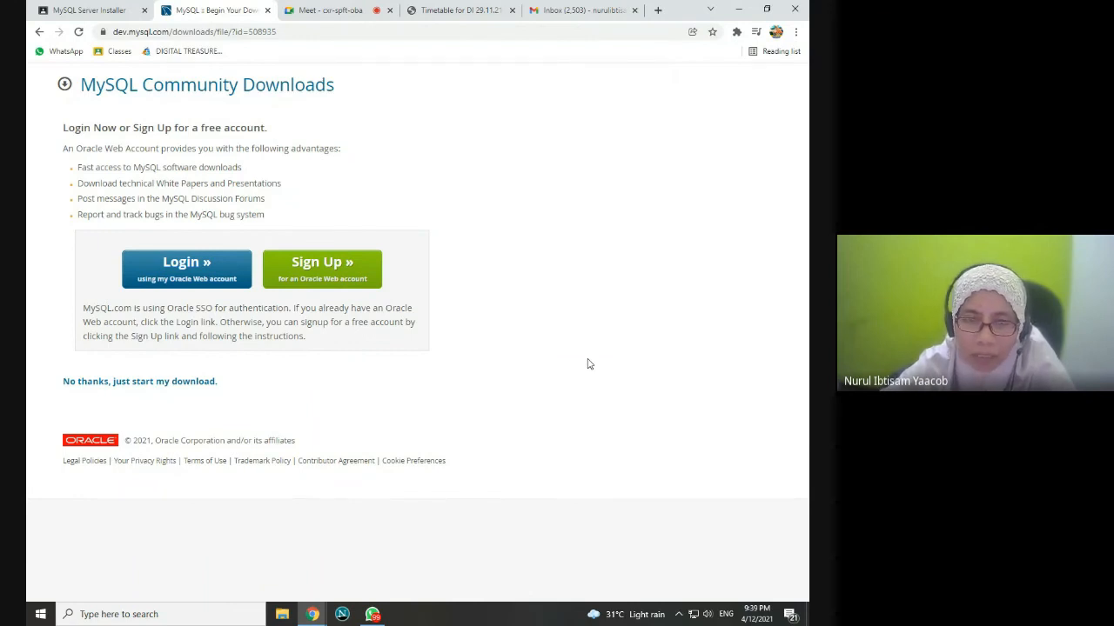
click(39, 614)
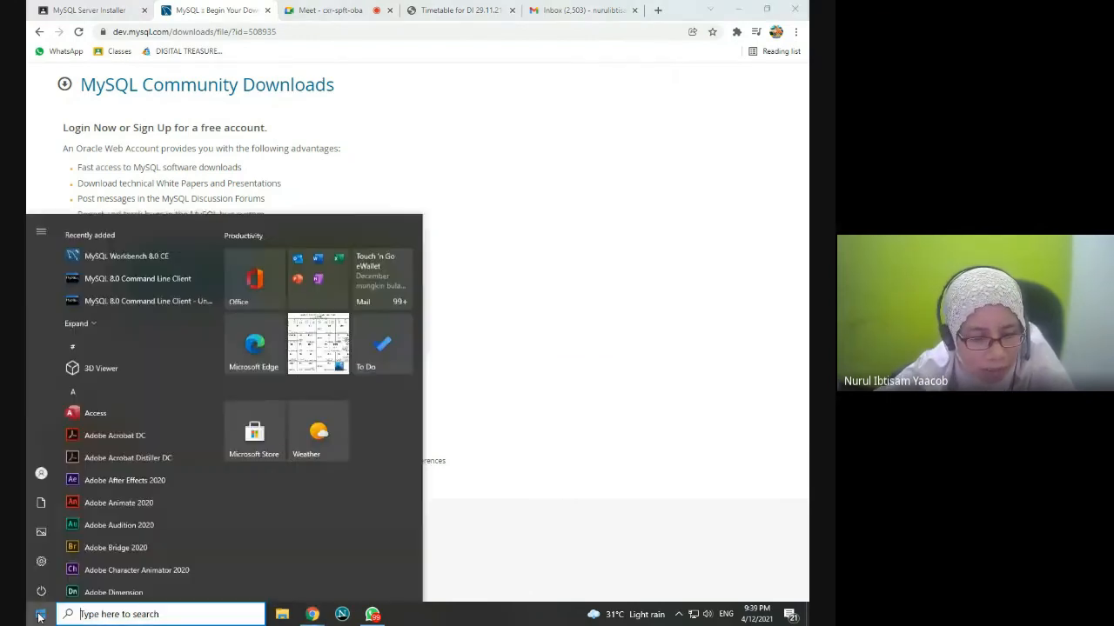
scroll(158, 487, down, 10)
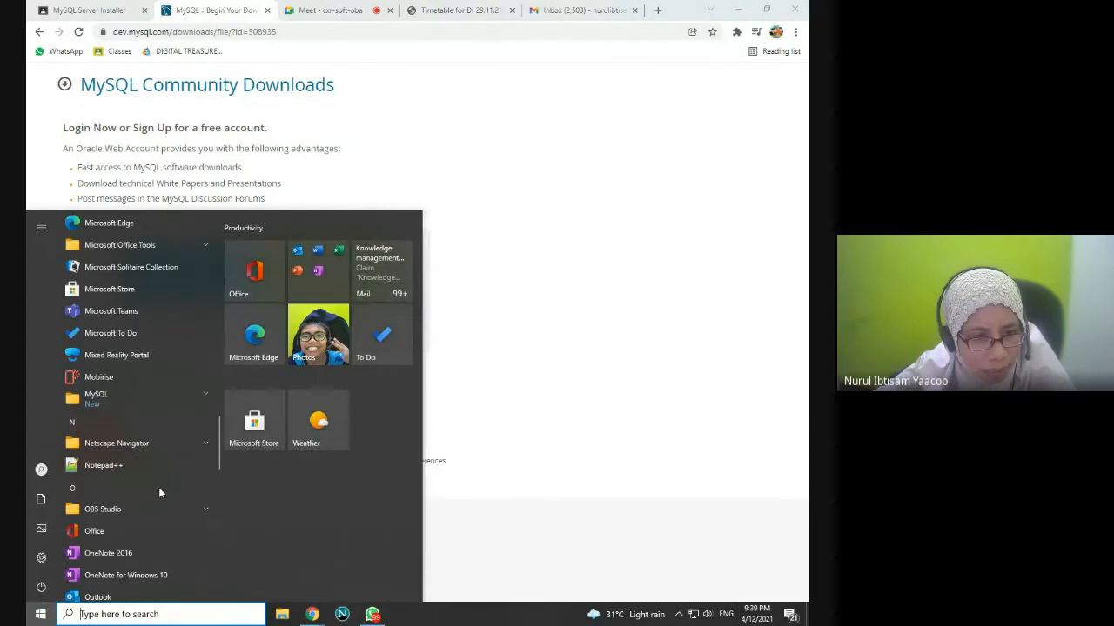
click(167, 406)
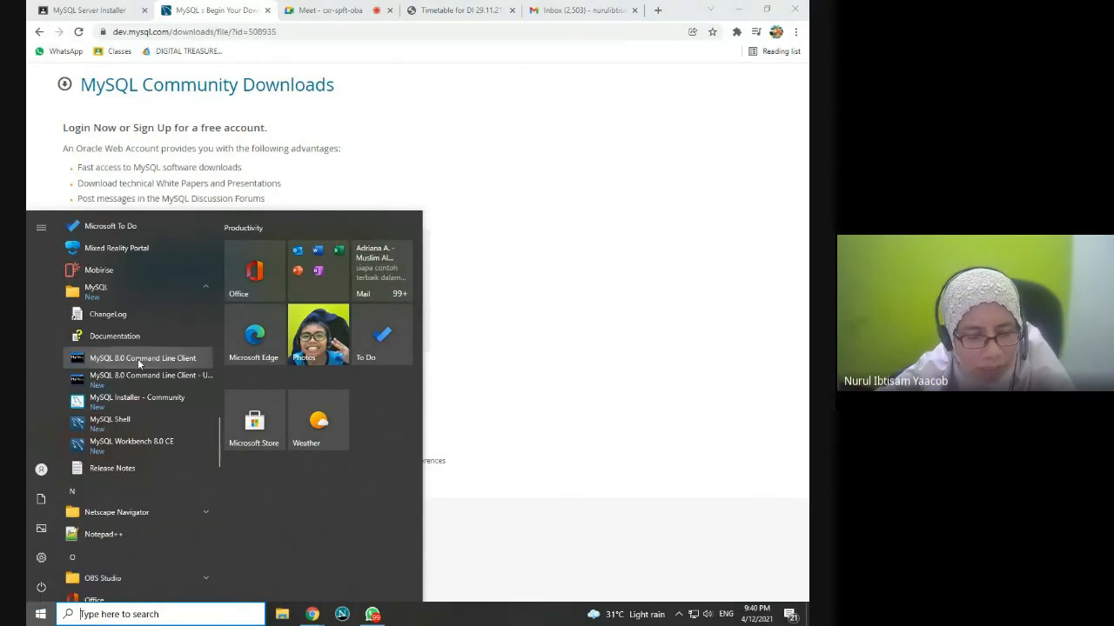
click(137, 359)
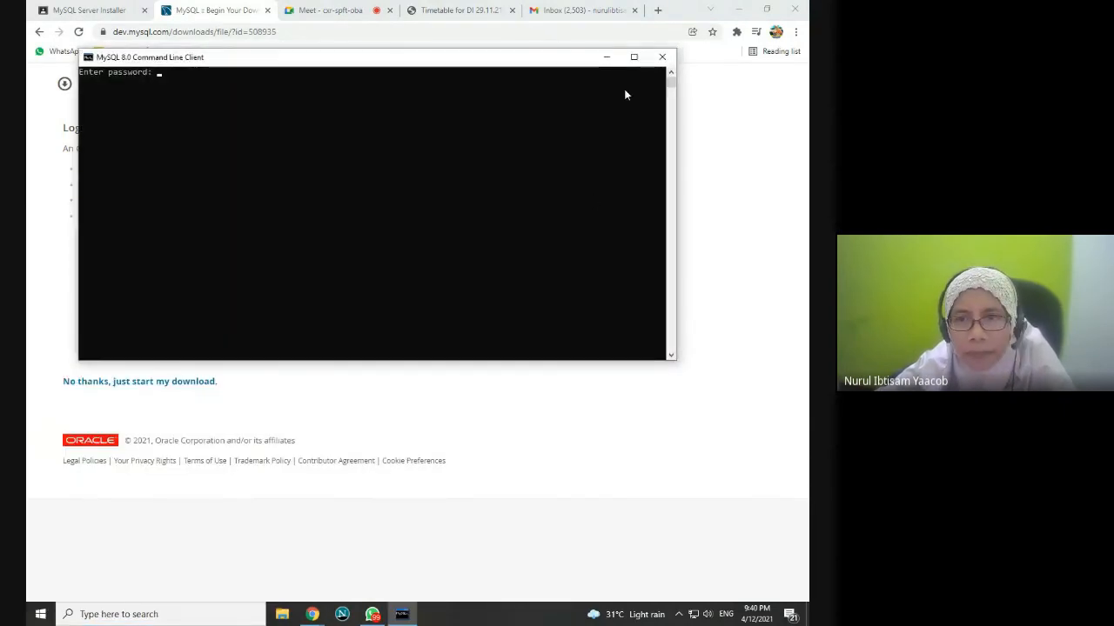
Step: Maximize the console, log in with the root password, then type exit to leave the client
click(634, 57)
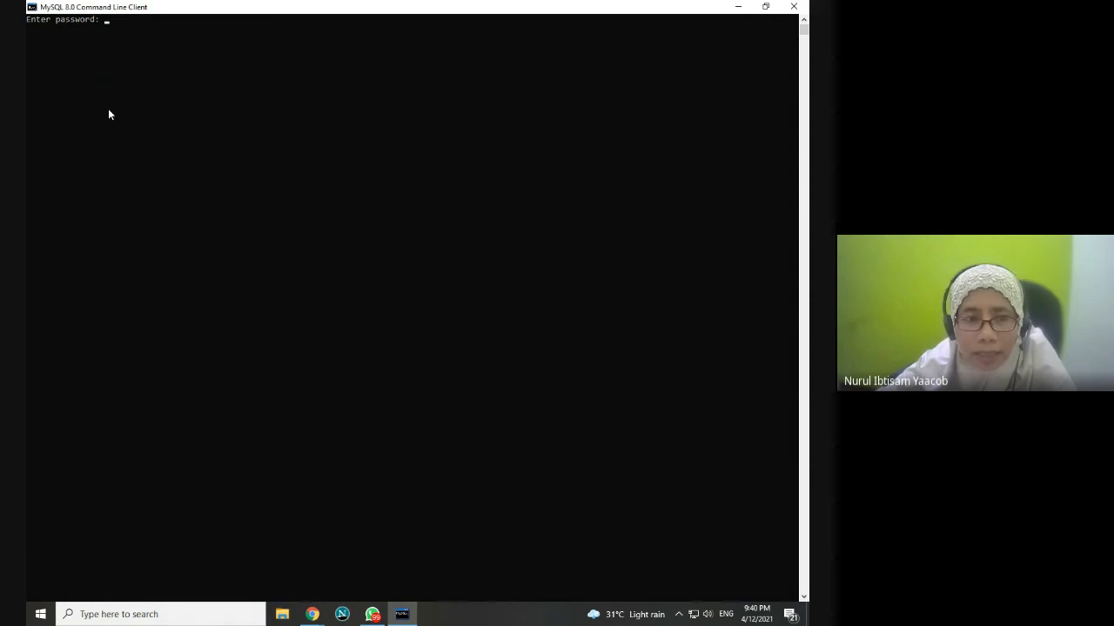
text(******)
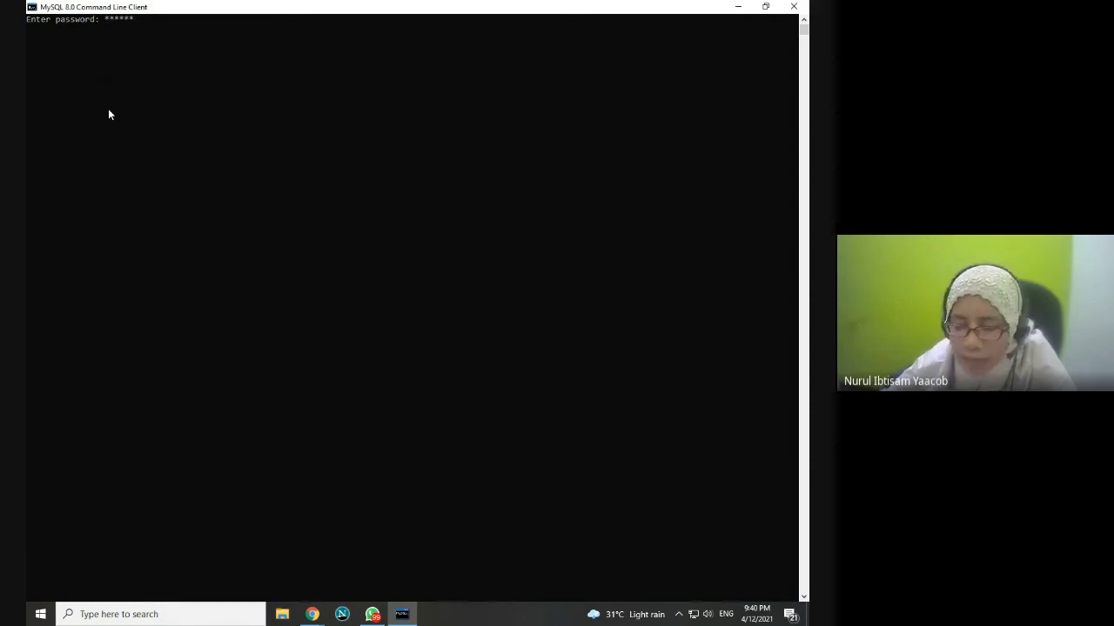
key(Return)
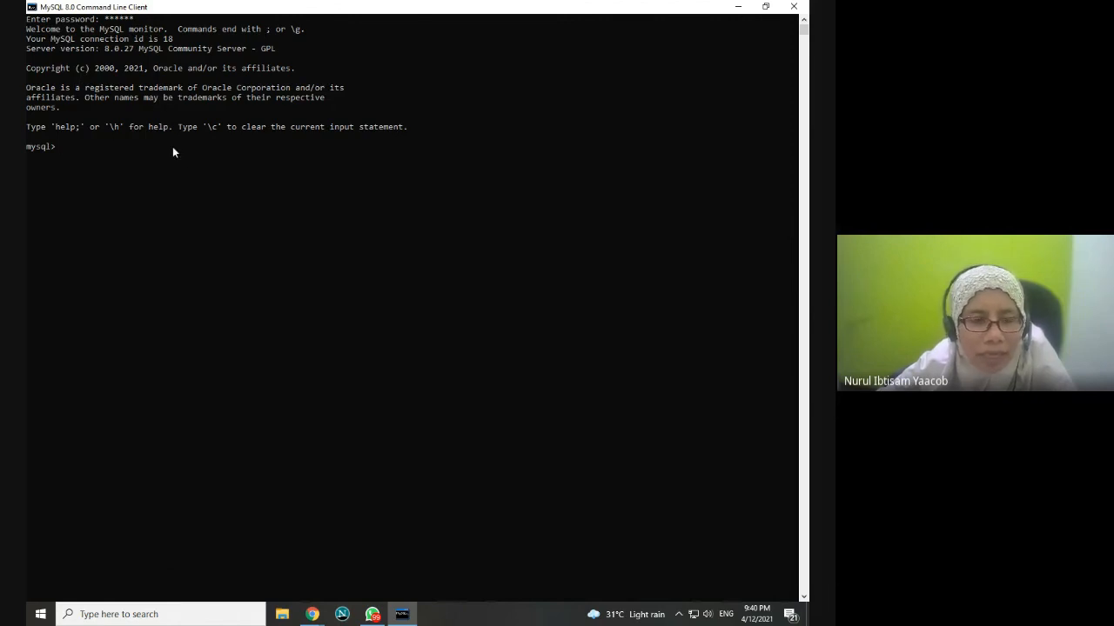
scroll(173, 146, up, 2)
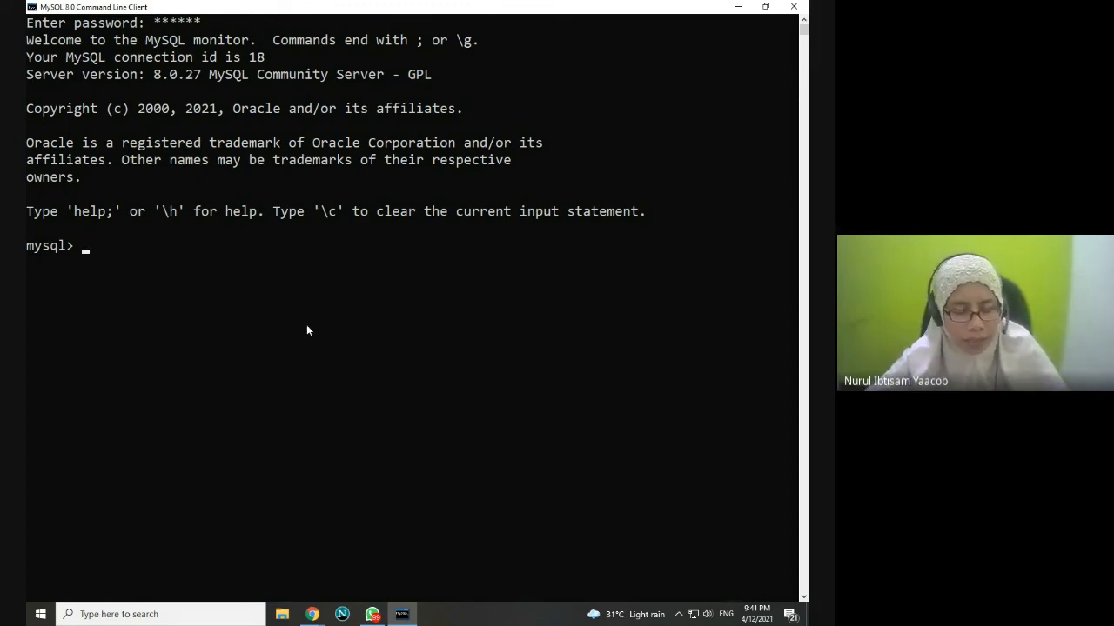
text(exit)
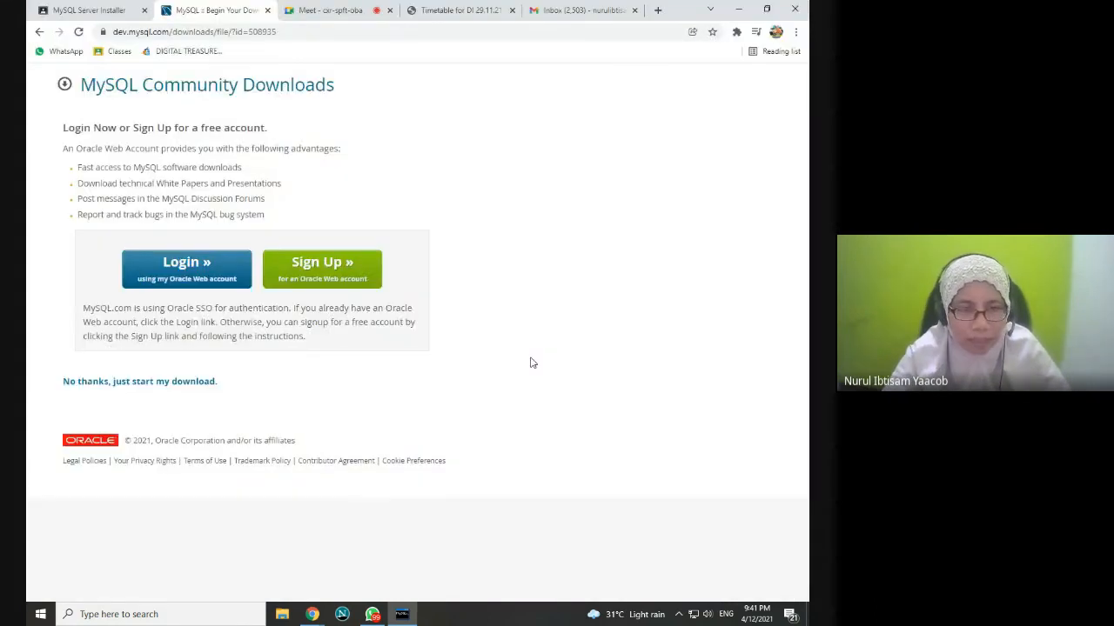